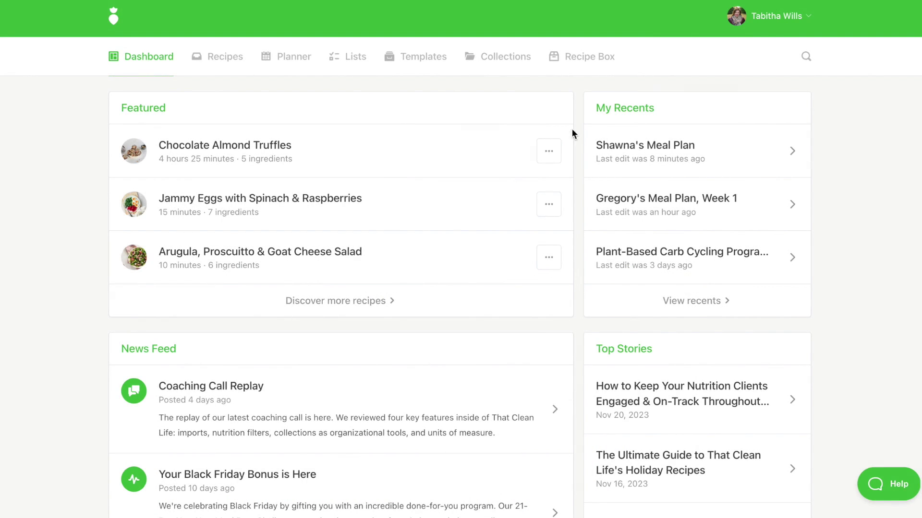
Go to the Integrations tab of the That Clean Life profile settings
left_click(778, 22)
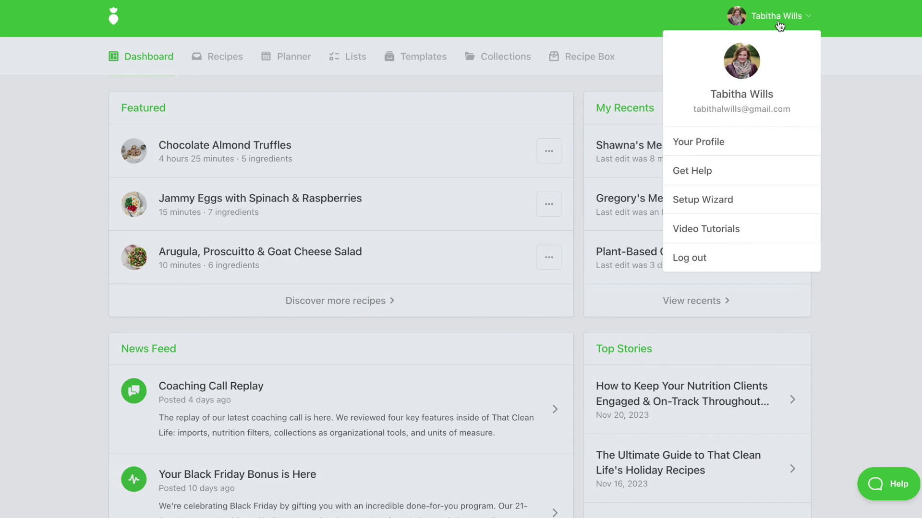
left_click(693, 144)
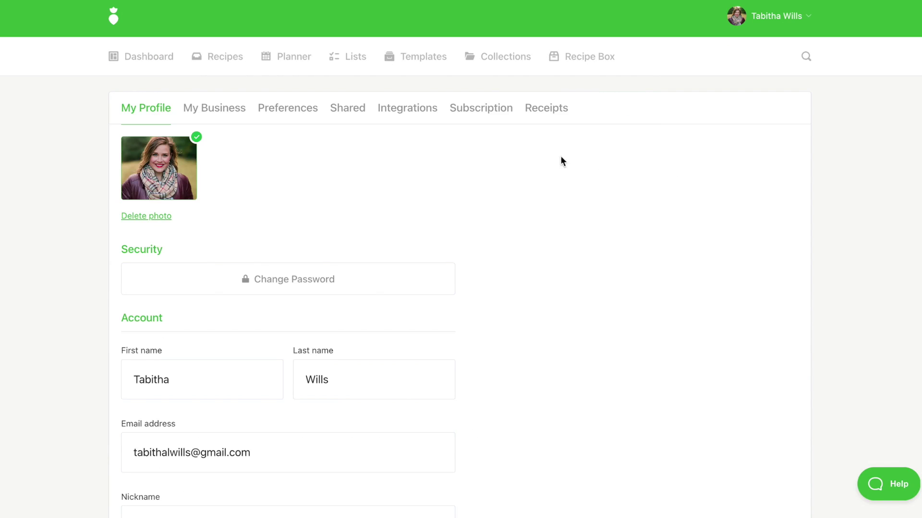
left_click(398, 113)
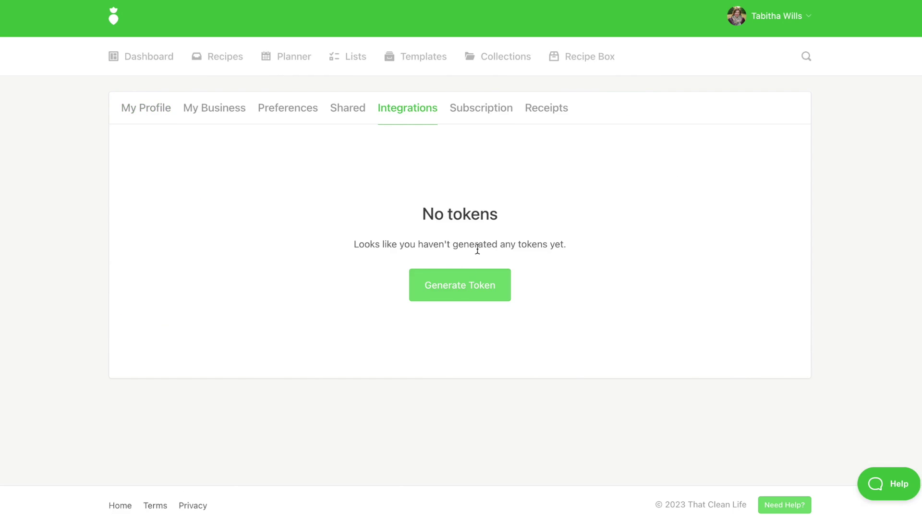
Generate an access token named 'Practice Better' and copy it
left_click(462, 286)
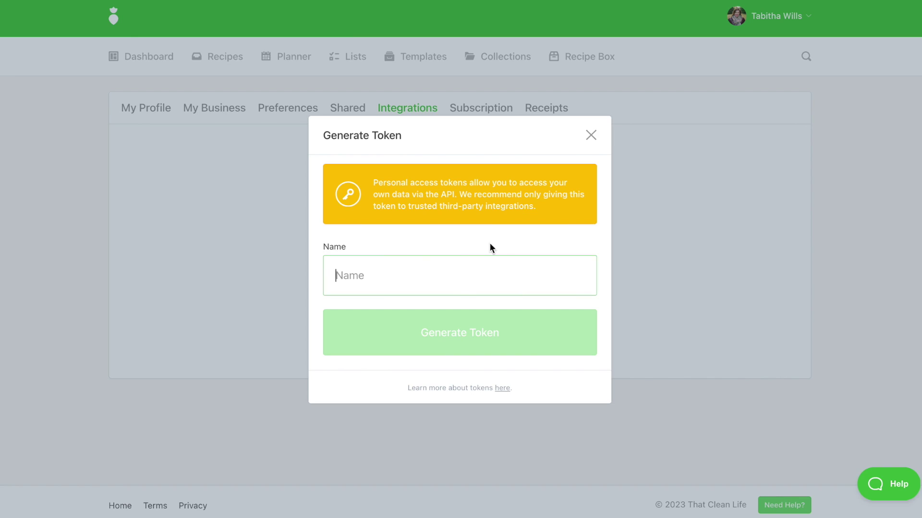
type("Pr")
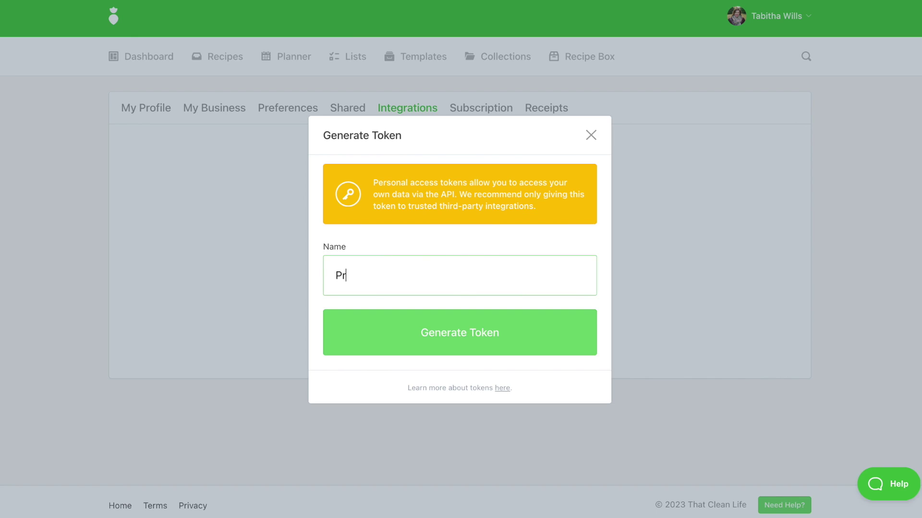
type("actice Better")
left_click(421, 333)
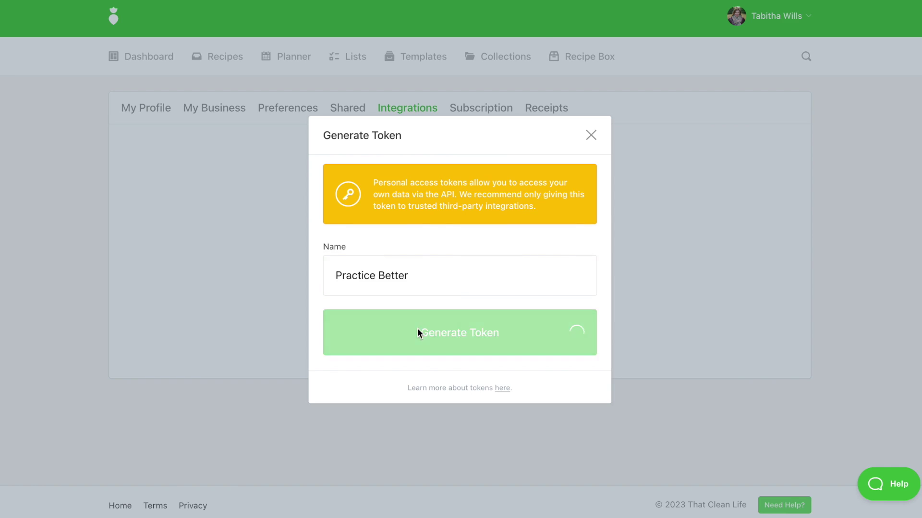
left_click(554, 284)
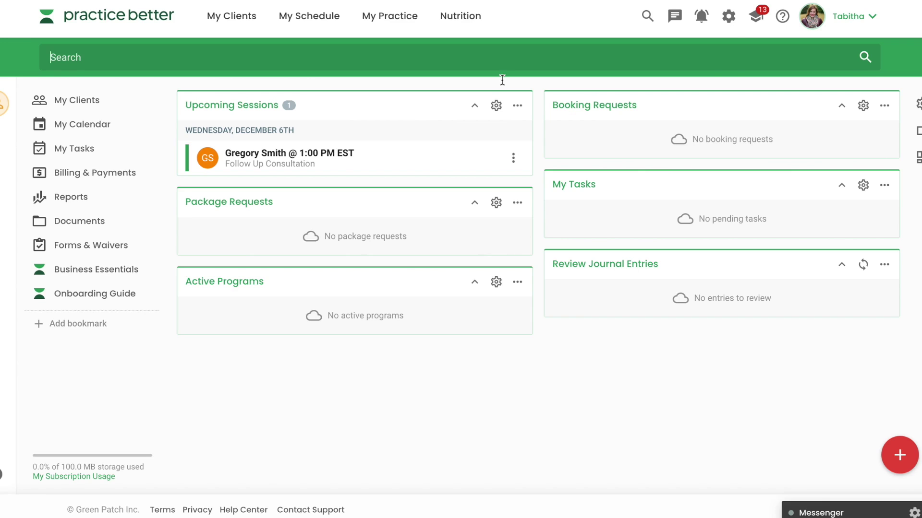
Open All Settings & Preferences > 3rd Party Integration and scroll to That Clean Life under Nutrition
left_click(729, 17)
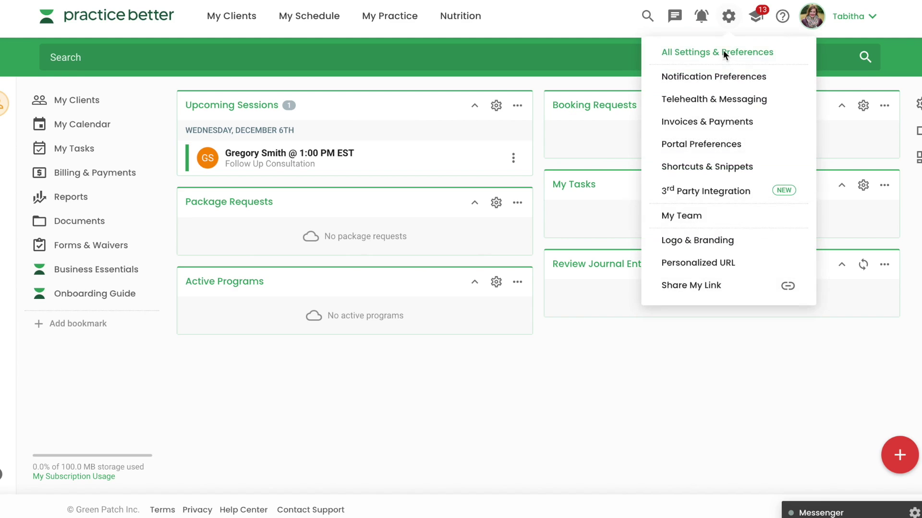
left_click(724, 59)
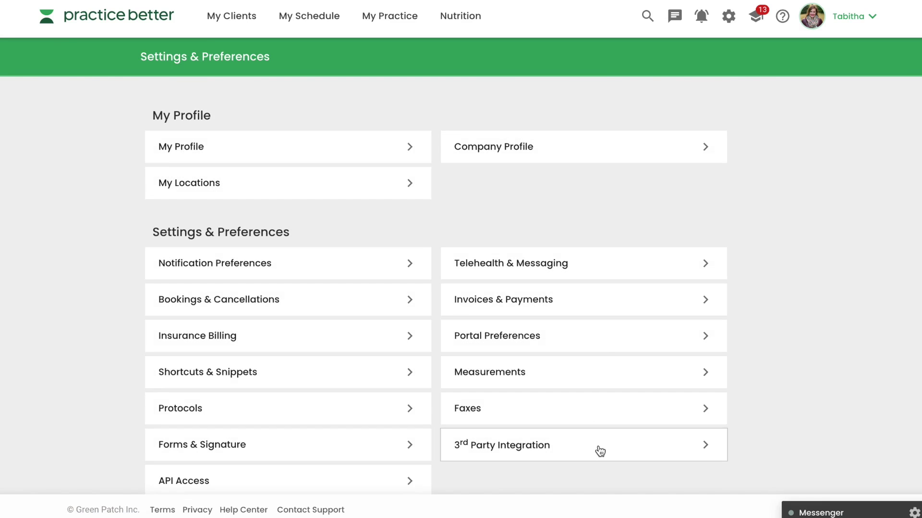
left_click(599, 449)
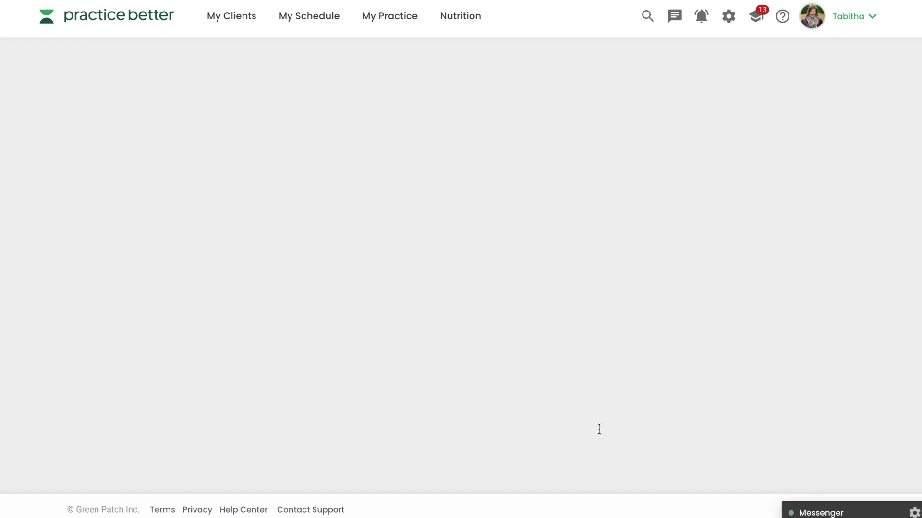
scroll(585, 301, "down", 3)
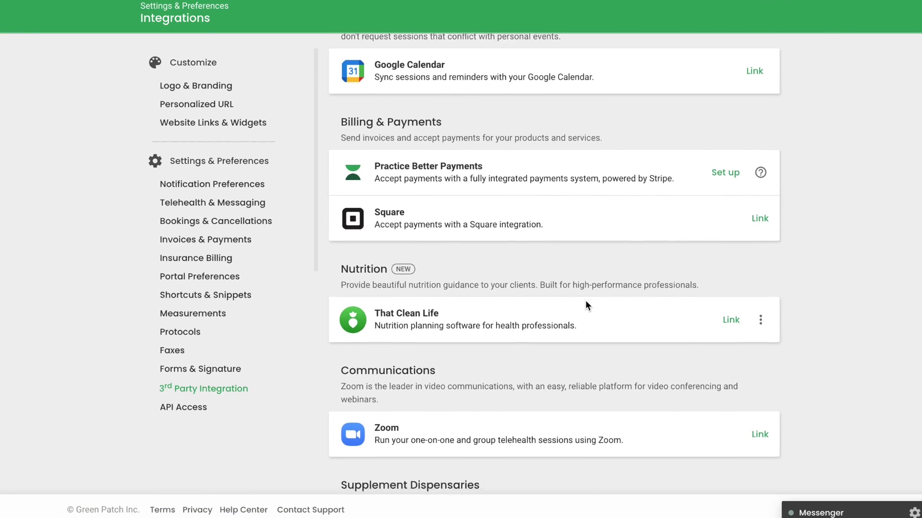
scroll(585, 302, "down", 1)
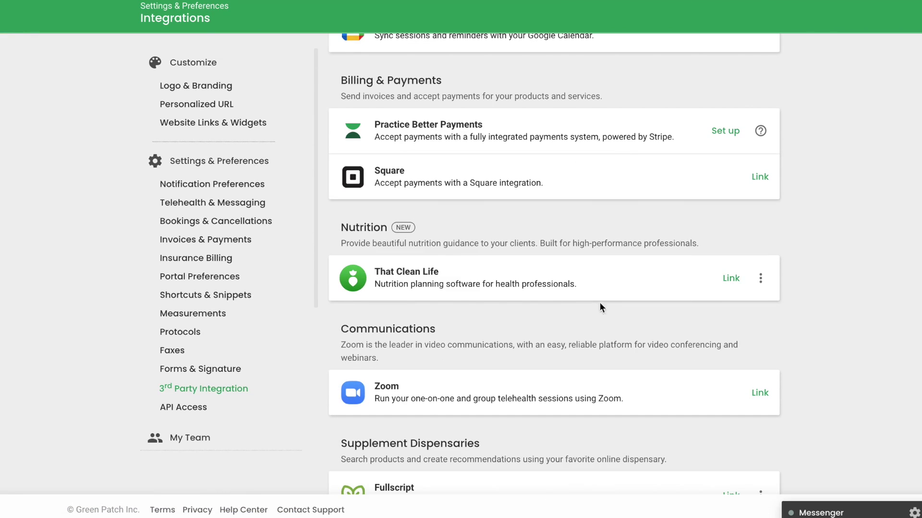
Link That Clean Life by pasting the copied access token and confirming
left_click(724, 280)
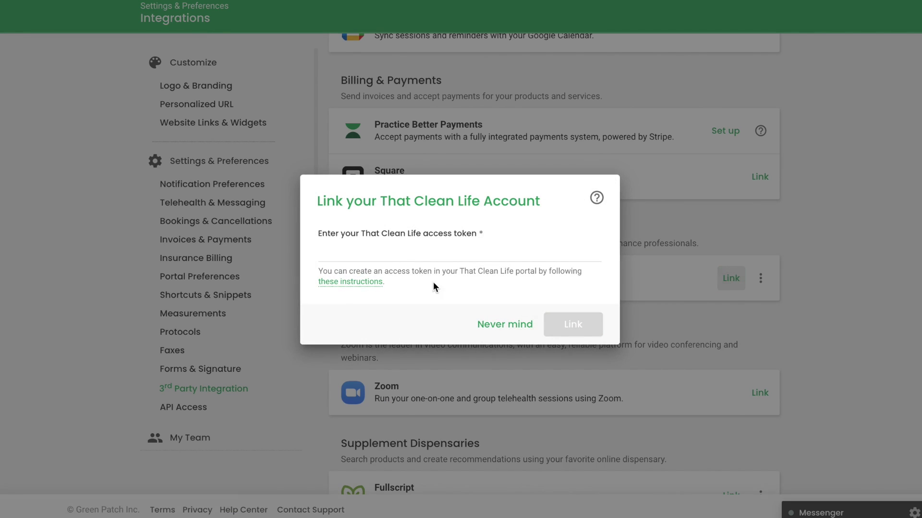
left_click(423, 255)
key("ctrl+v")
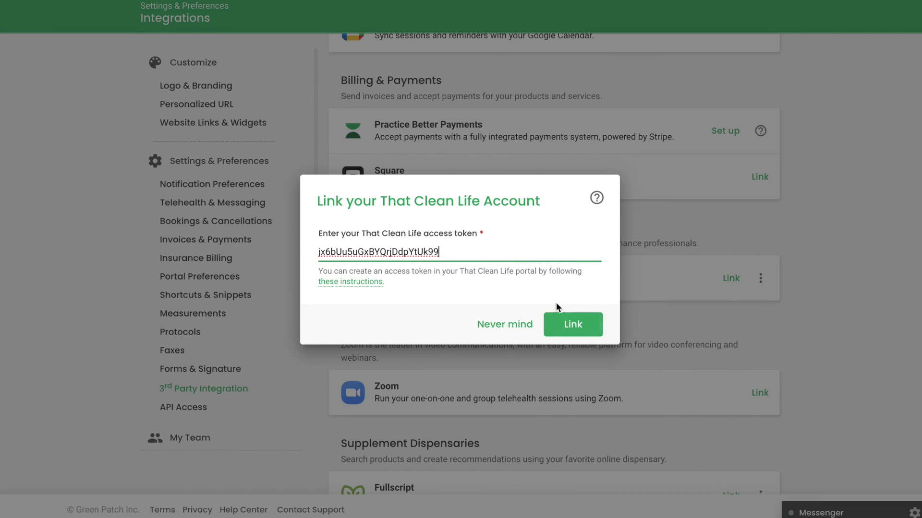
left_click(568, 321)
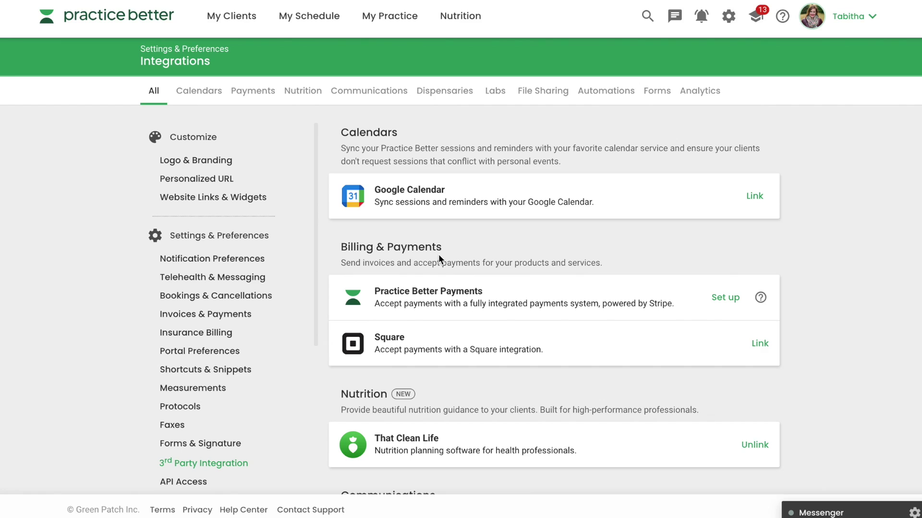
left_click(224, 17)
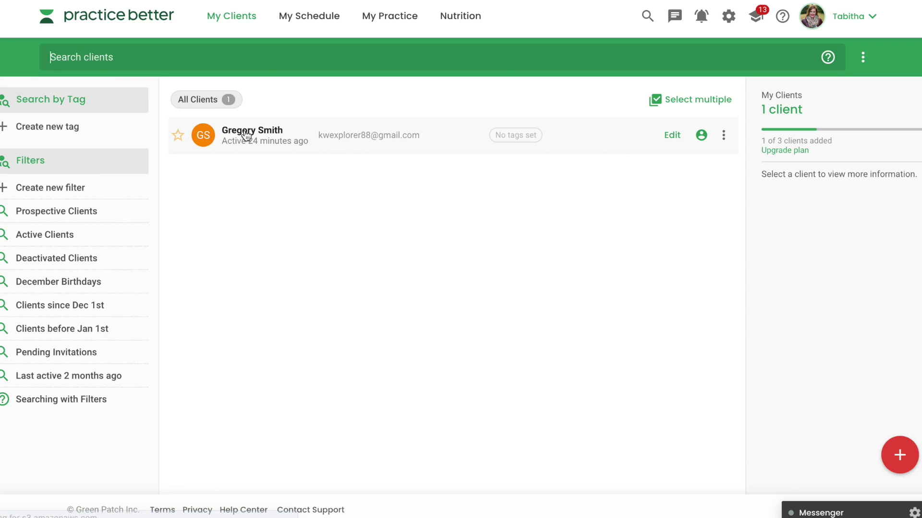
Create a new protocol from the client's Protocols page
left_click(246, 136)
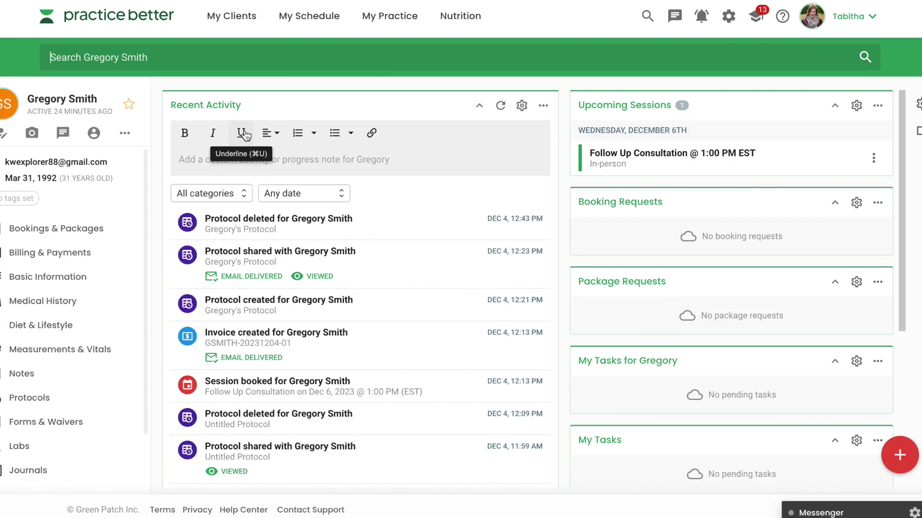
left_click(47, 400)
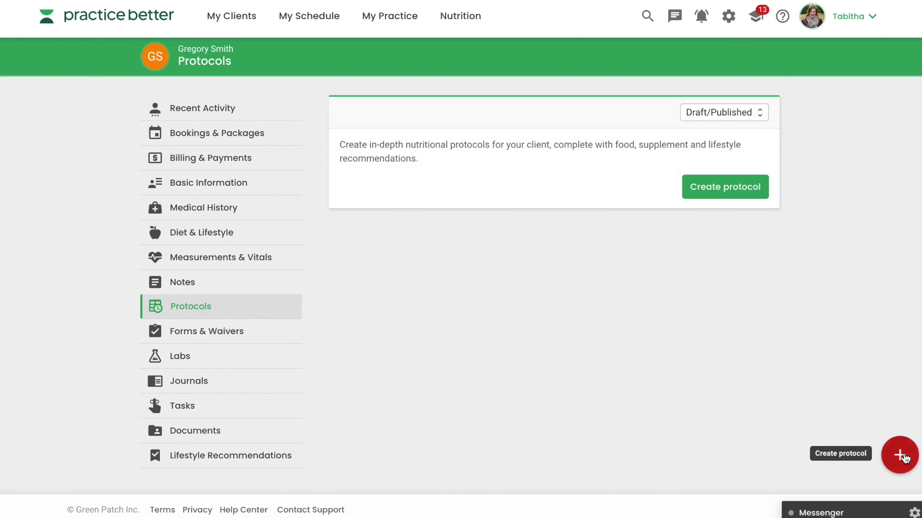
left_click(904, 458)
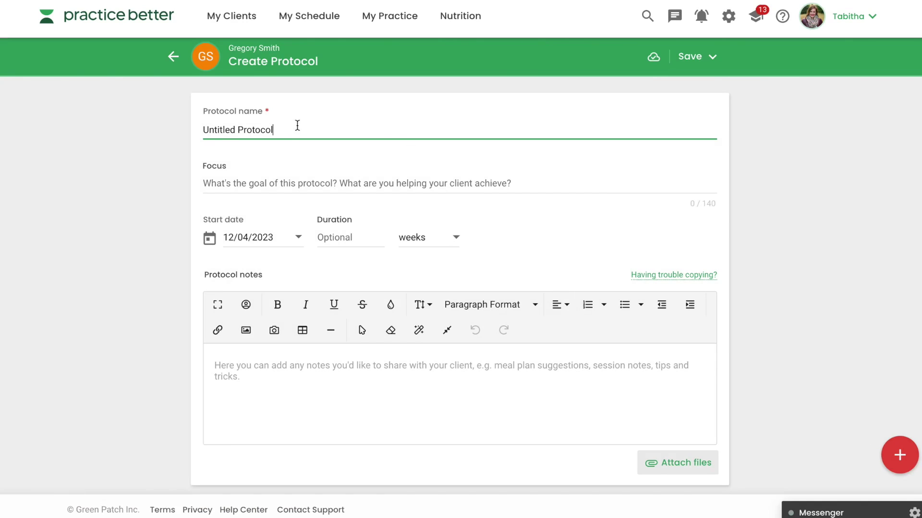
Replace 'Untitled Protocol' with the client's name followed by 'Protocol'
triple_click(204, 130)
type("Grey")
key("BackSpace")
type("gory's Protocol")
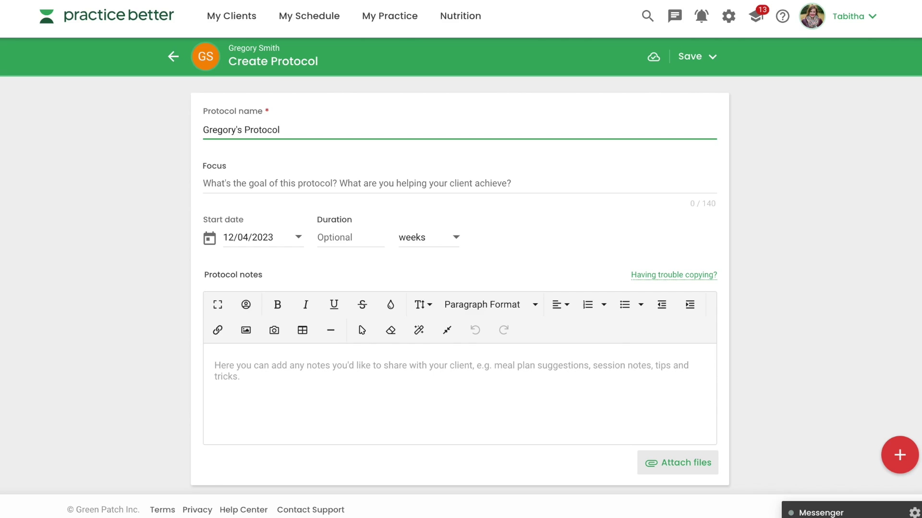
scroll(284, 215, "down", 2)
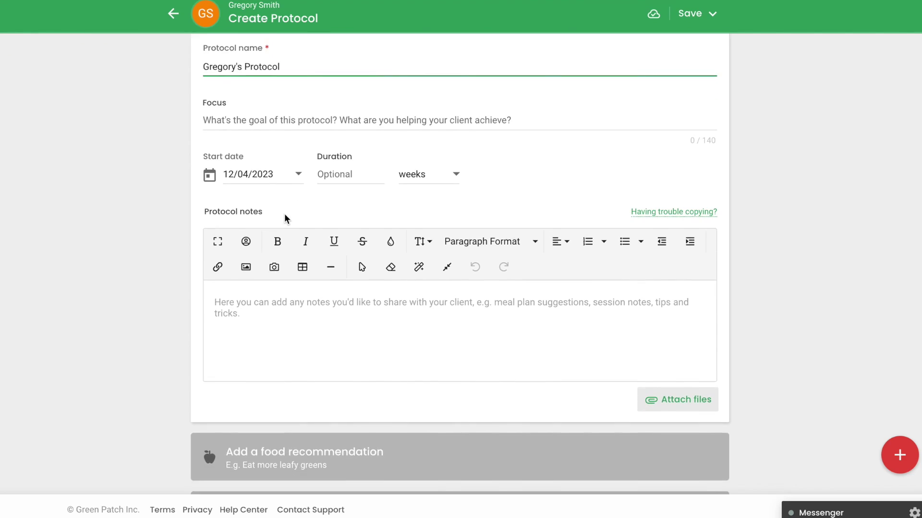
scroll(284, 214, "down", 3)
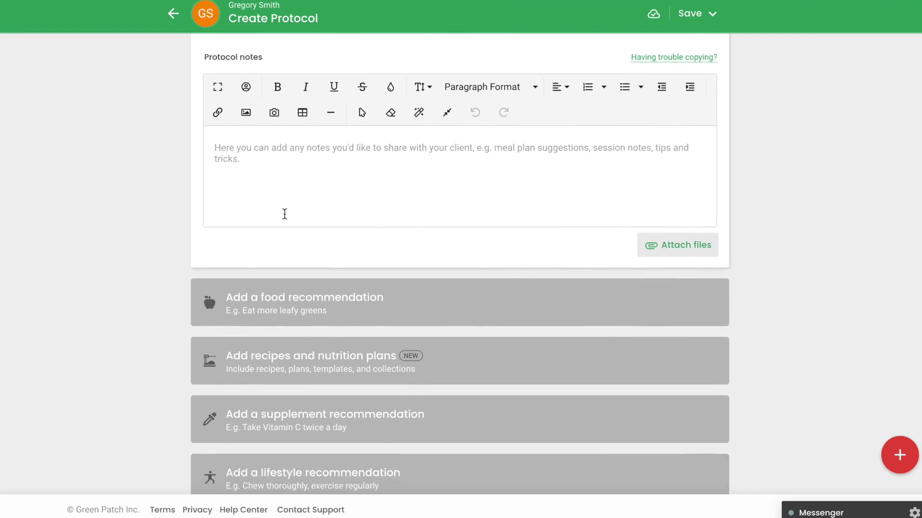
scroll(284, 215, "down", 1)
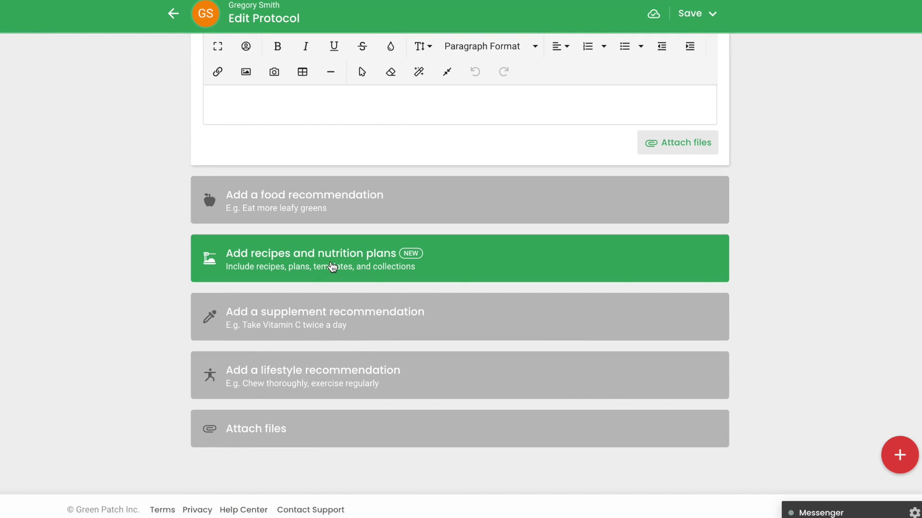
left_click(333, 267)
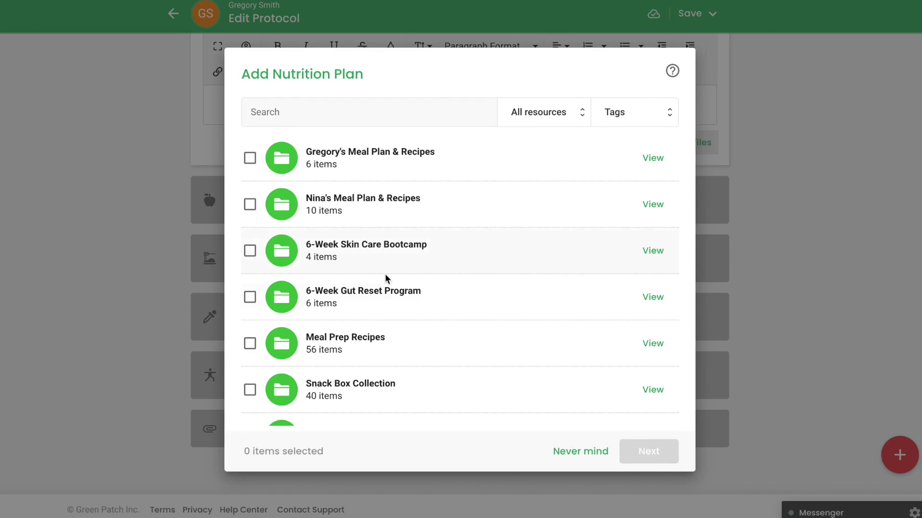
Check the resource and tag filters, then search by the client's first name for three matches
scroll(384, 300, "down", 3)
scroll(386, 302, "down", 2)
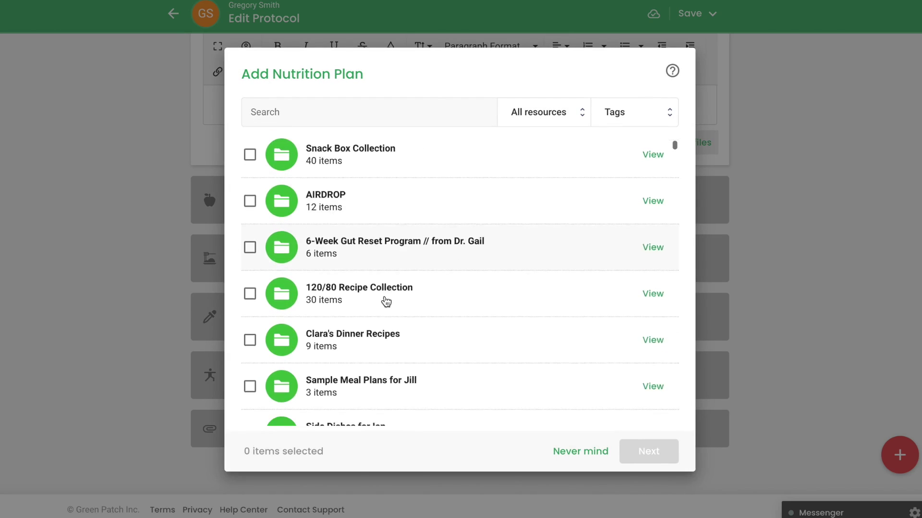
scroll(385, 302, "up", 5)
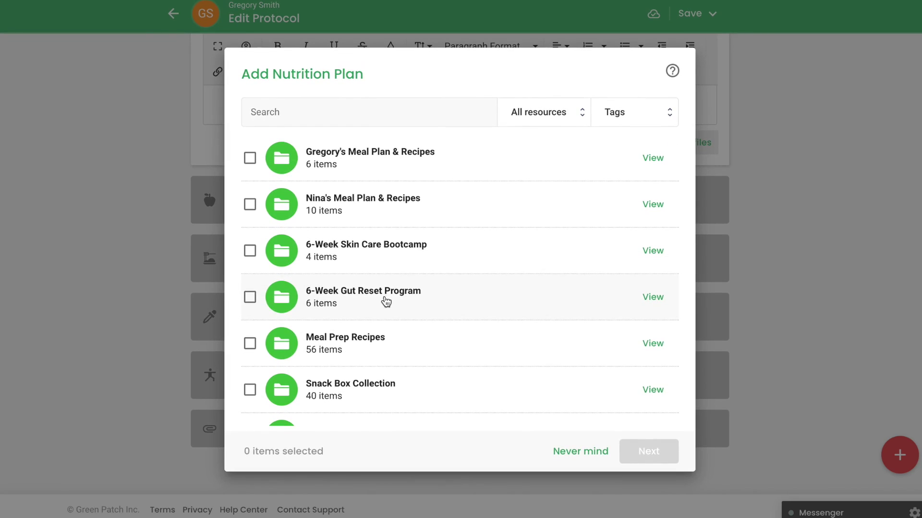
left_click(540, 115)
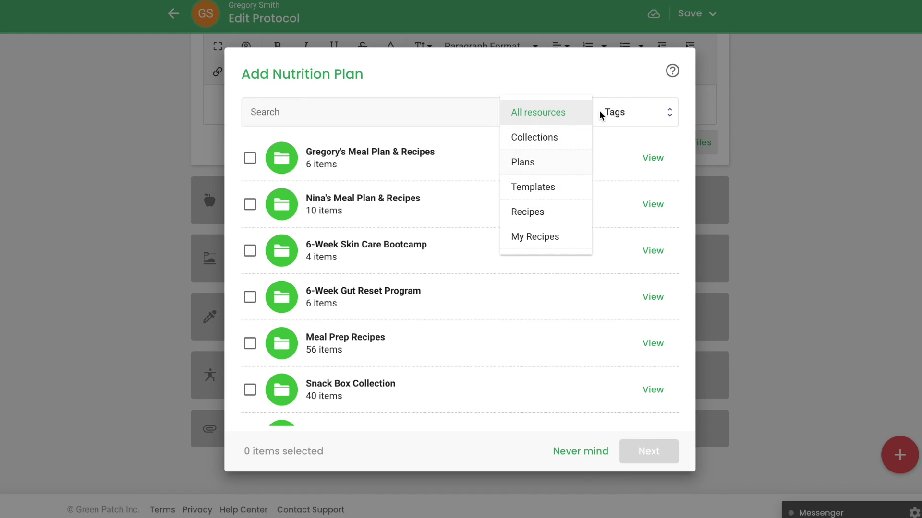
left_click(614, 120)
left_click(614, 123)
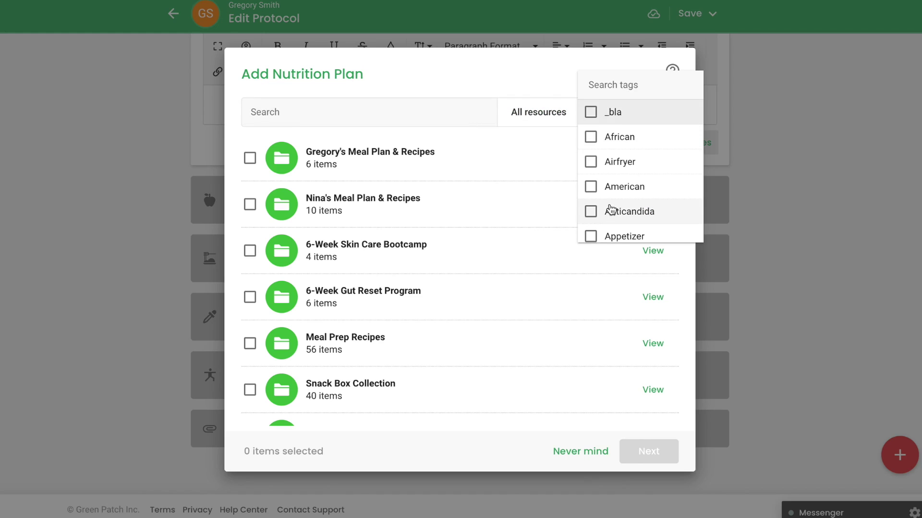
scroll(610, 210, "down", 5)
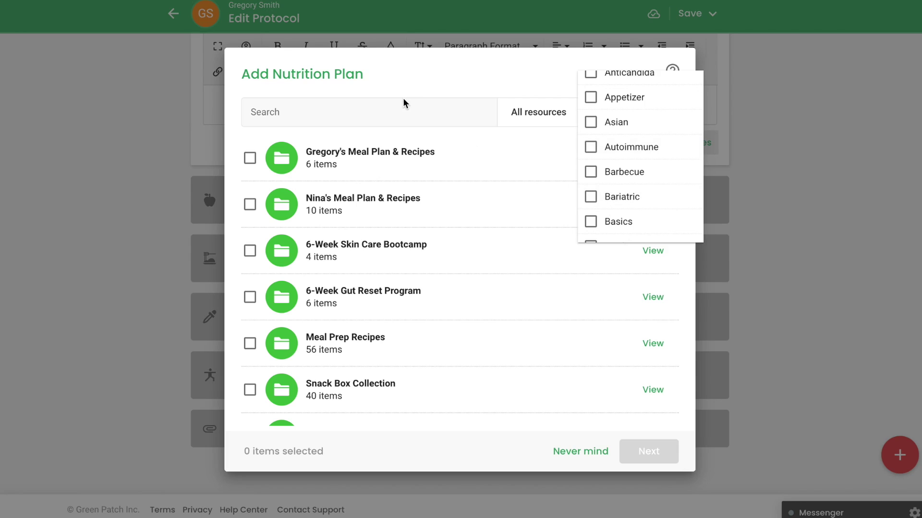
left_click(384, 111)
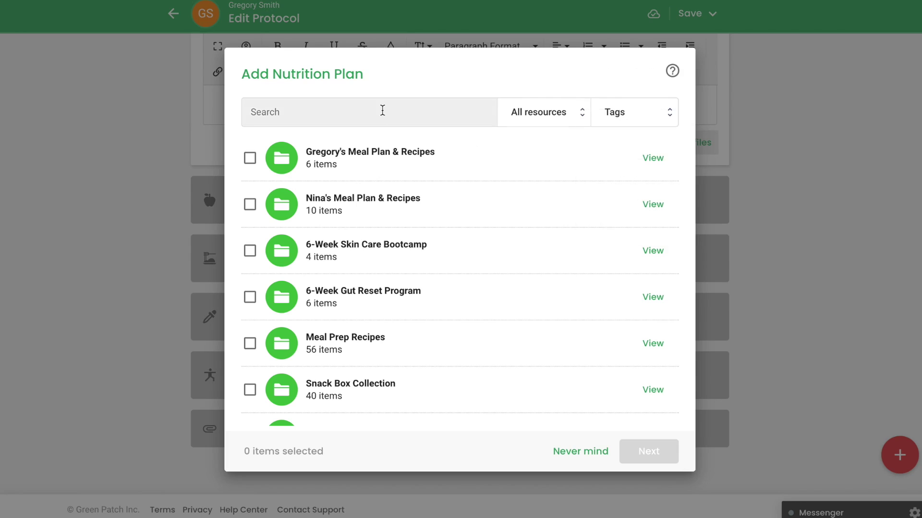
type("Gregory")
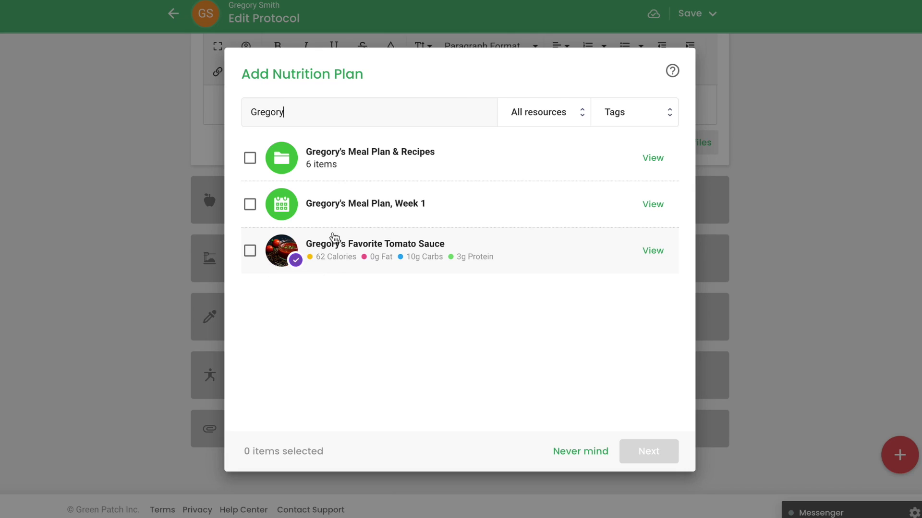
left_click(651, 210)
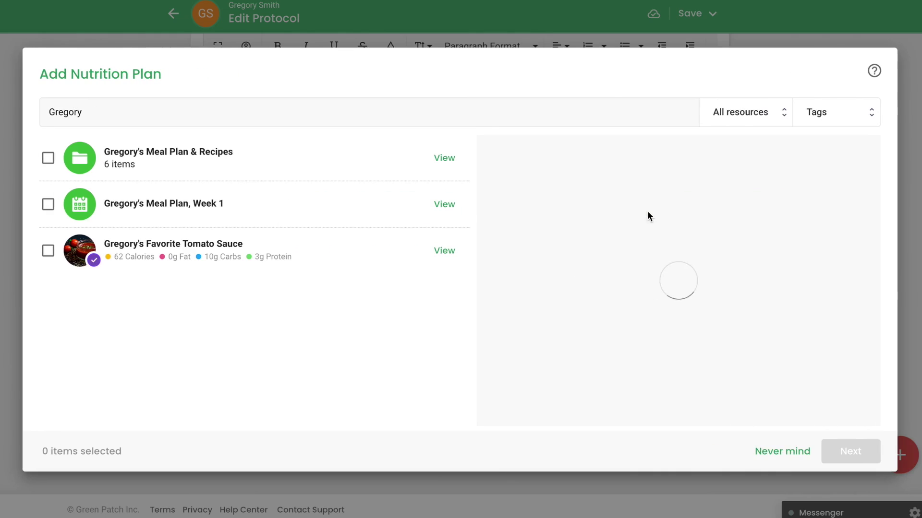
Select the Week 1 meal plan and confirm adding it to the protocol
scroll(733, 342, "down", 2)
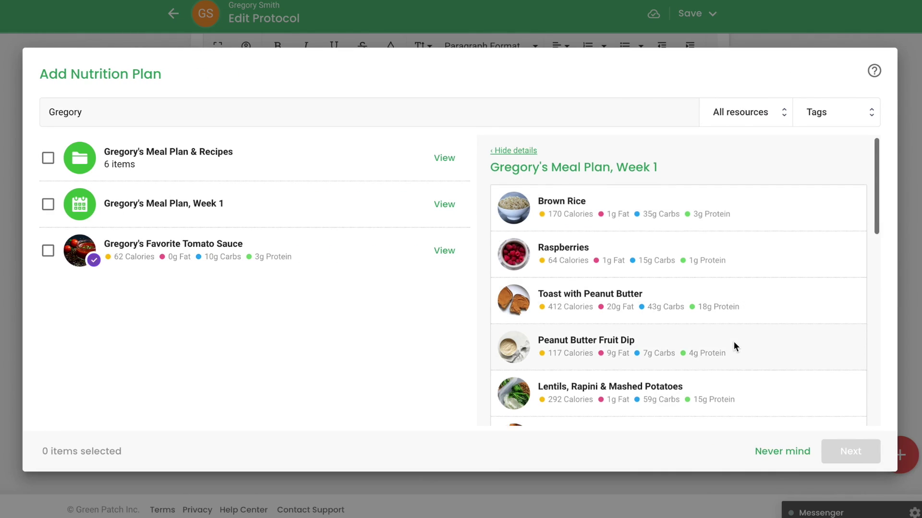
scroll(734, 342, "down", 2)
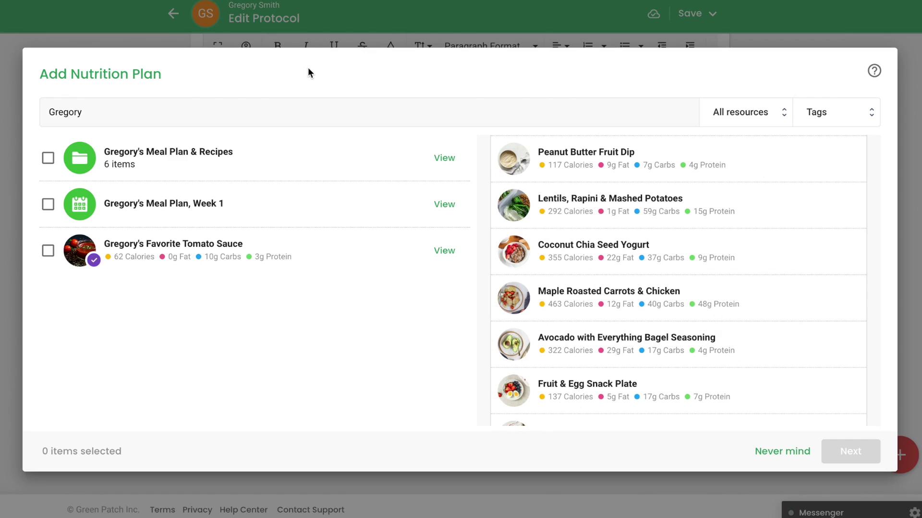
left_click(49, 205)
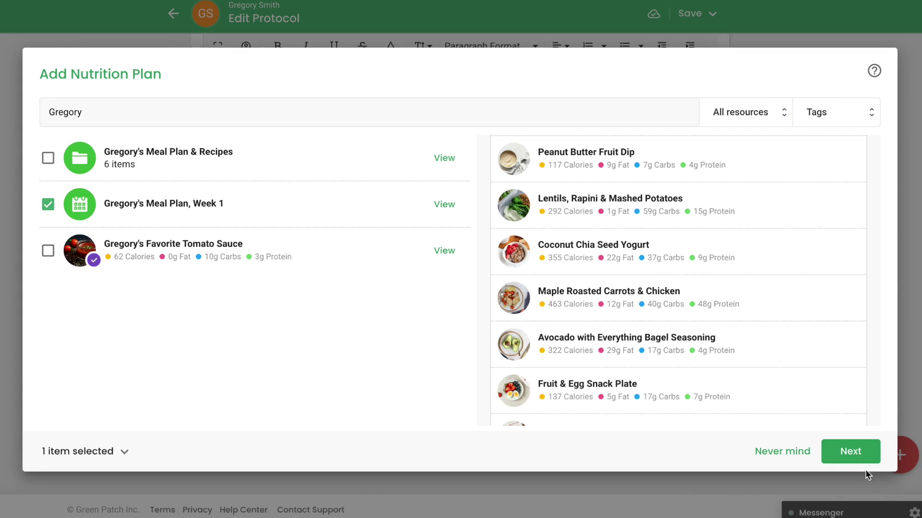
left_click(850, 452)
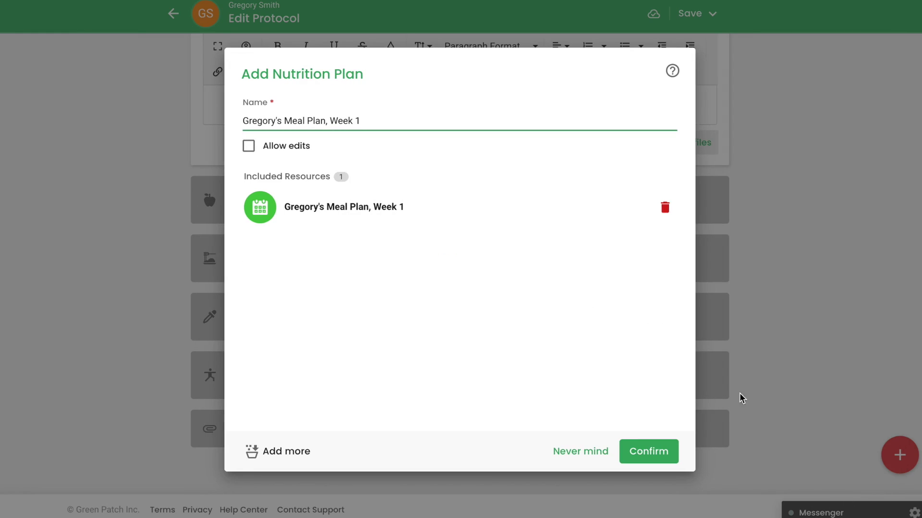
left_click(657, 461)
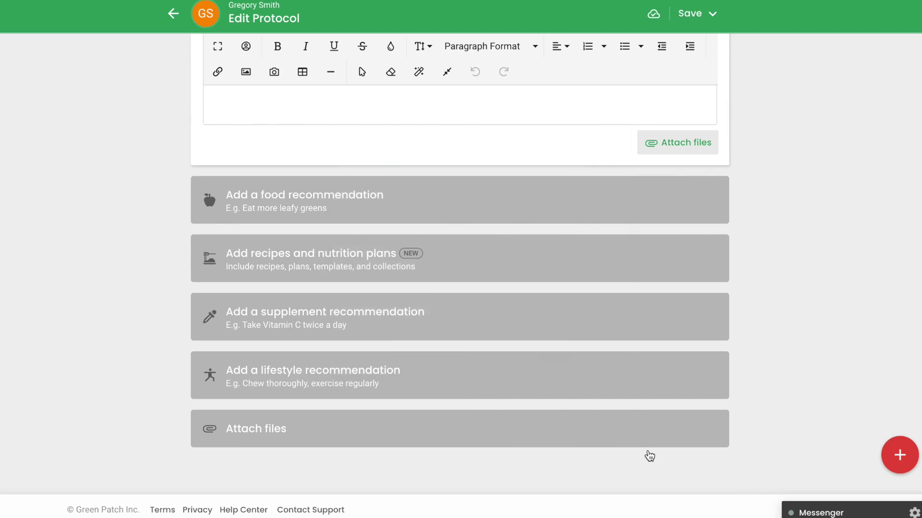
Save and publish the protocol with client notification, then sign in to the client portal
scroll(679, 228, "up", 8)
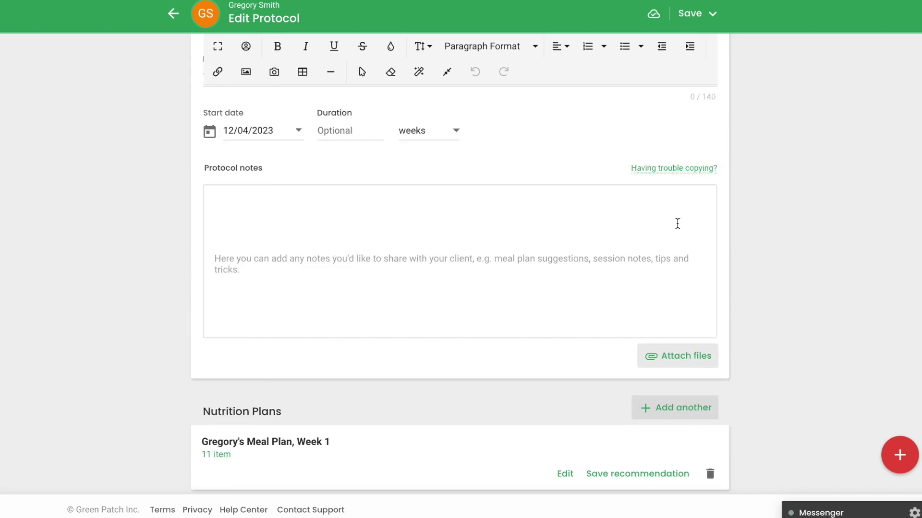
left_click(693, 58)
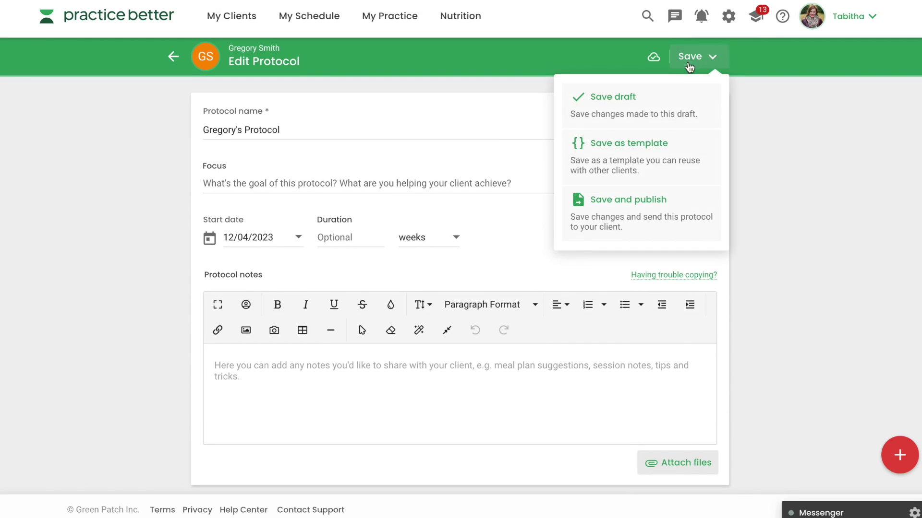
left_click(590, 224)
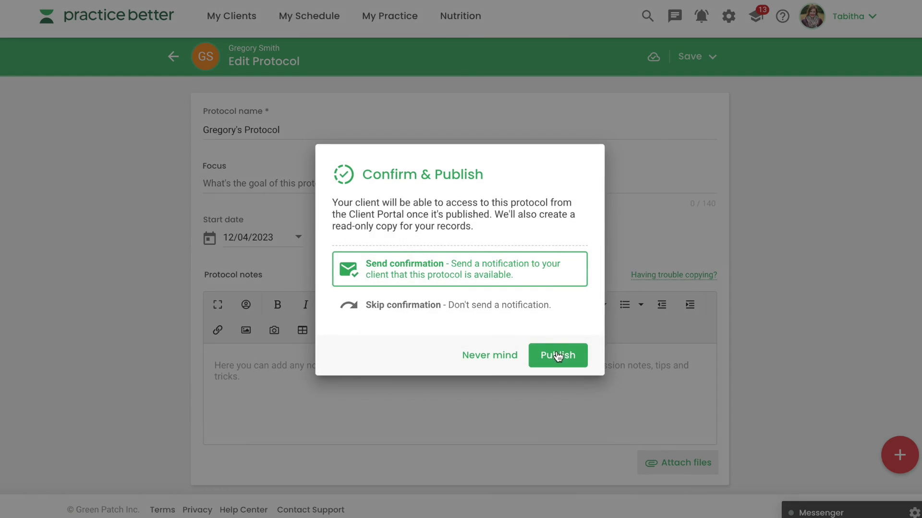
left_click(557, 355)
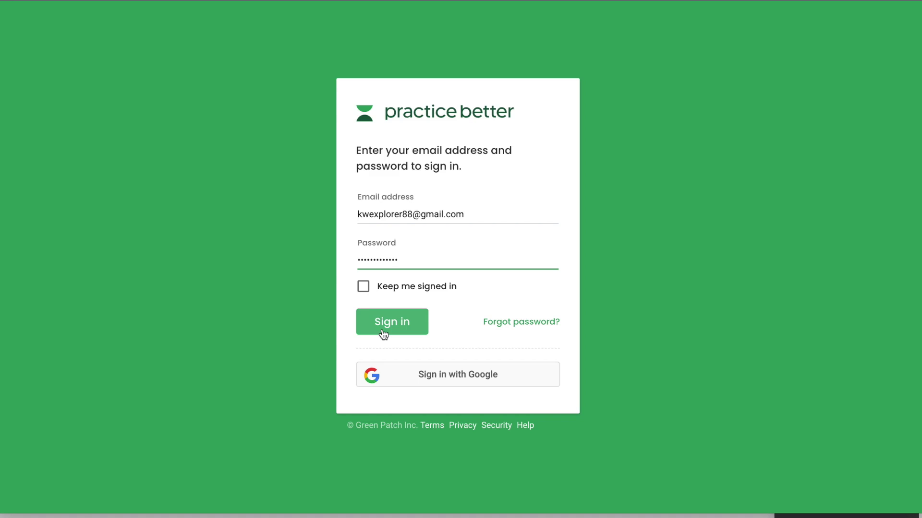
left_click(384, 333)
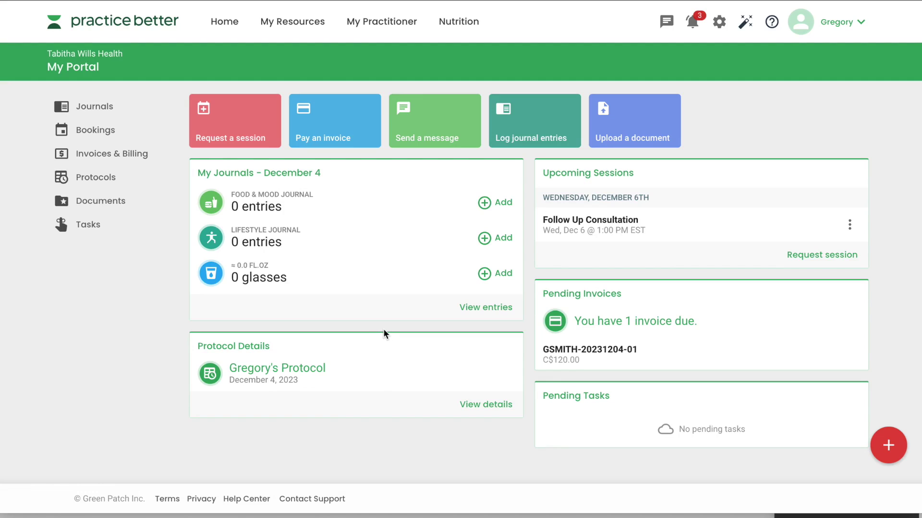
Open the protocol details in the portal and view the Week 1 weekly meal grid
left_click(480, 405)
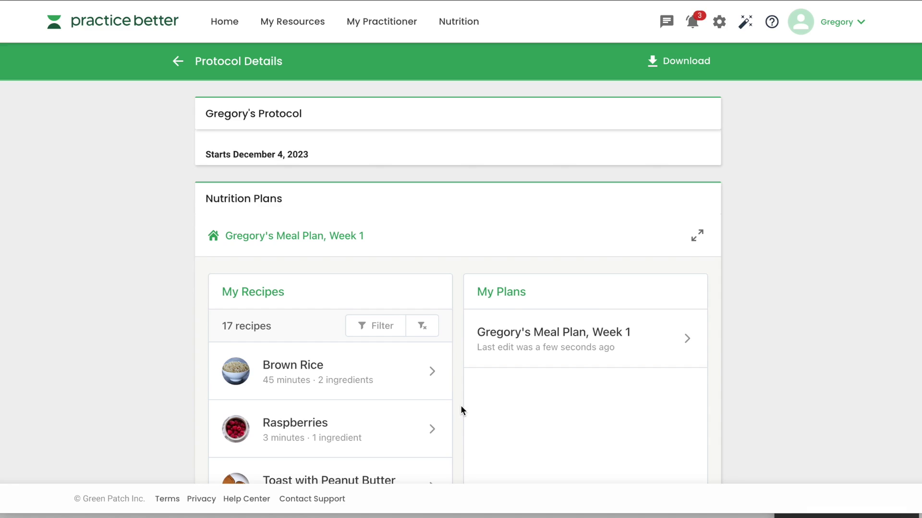
scroll(460, 410, "down", 2)
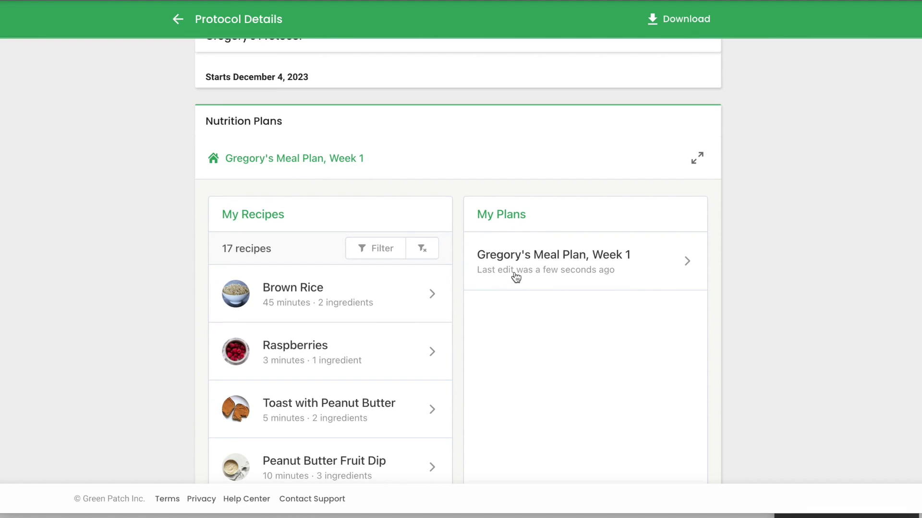
left_click(546, 280)
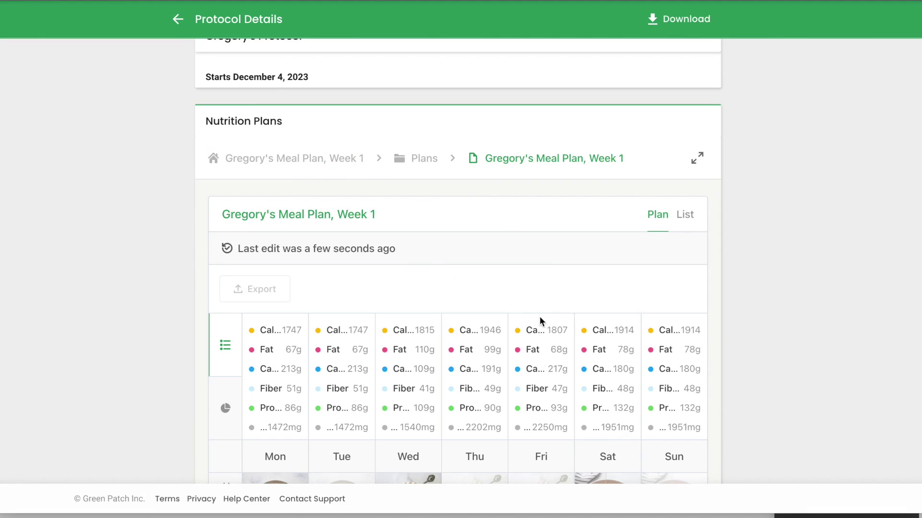
scroll(562, 298, "down", 2)
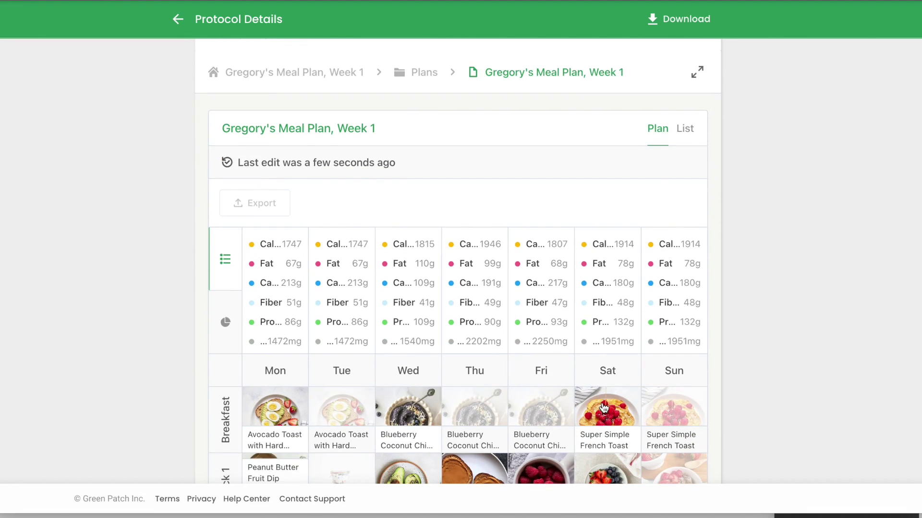
scroll(603, 408, "down", 5)
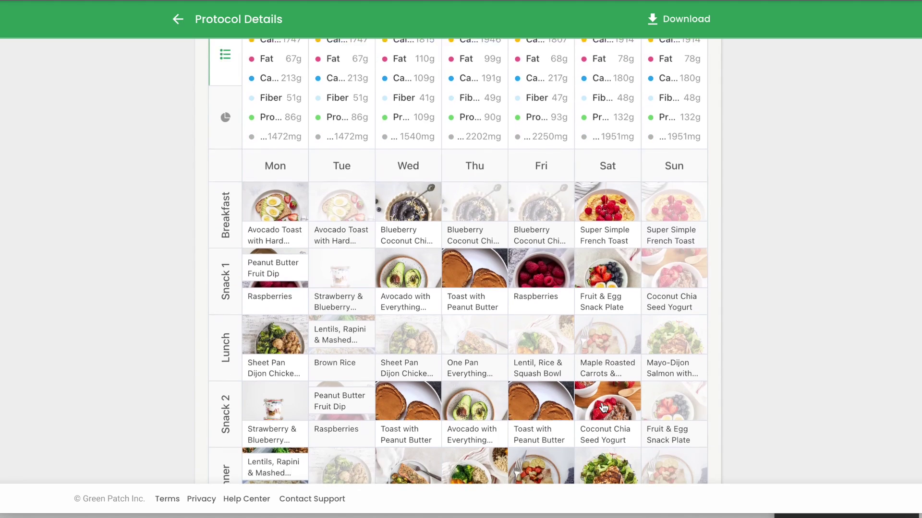